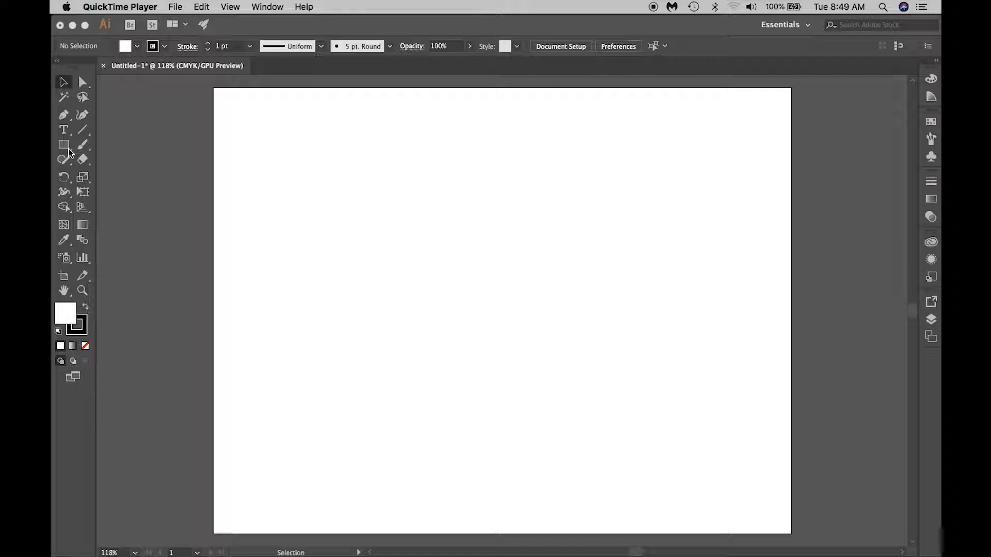
# - Draw a large square on the upper part of the artboard and a wide rectangle just right of it
pyautogui.click(70, 148)
pyautogui.click(66, 148)
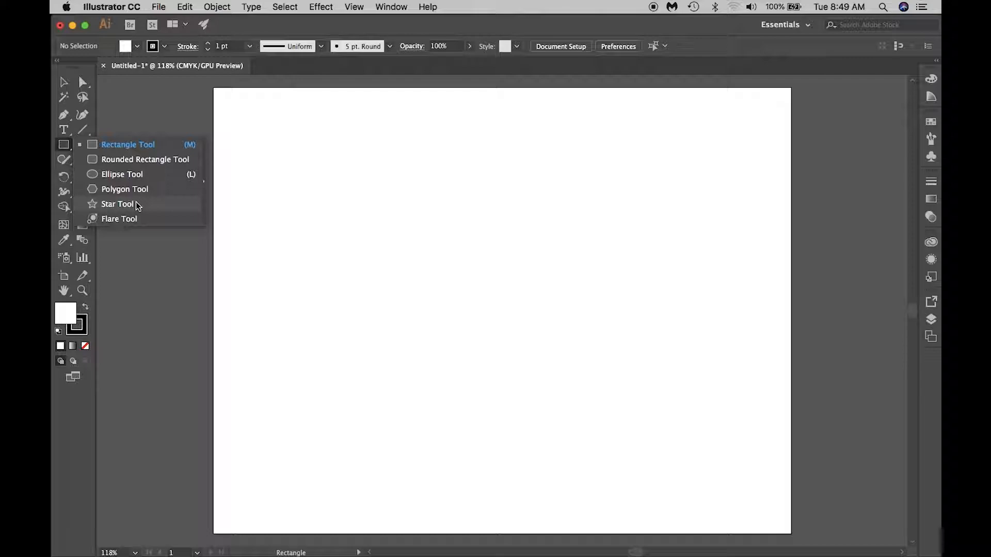
pyautogui.click(135, 160)
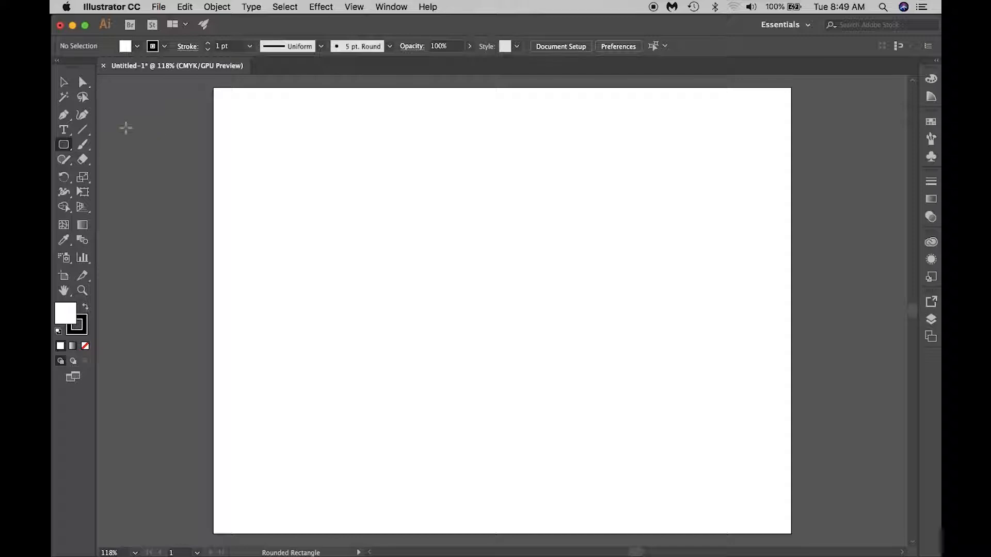
pyautogui.click(66, 147)
pyautogui.click(114, 142)
pyautogui.moveTo(283, 132); pyautogui.dragTo(498, 347)
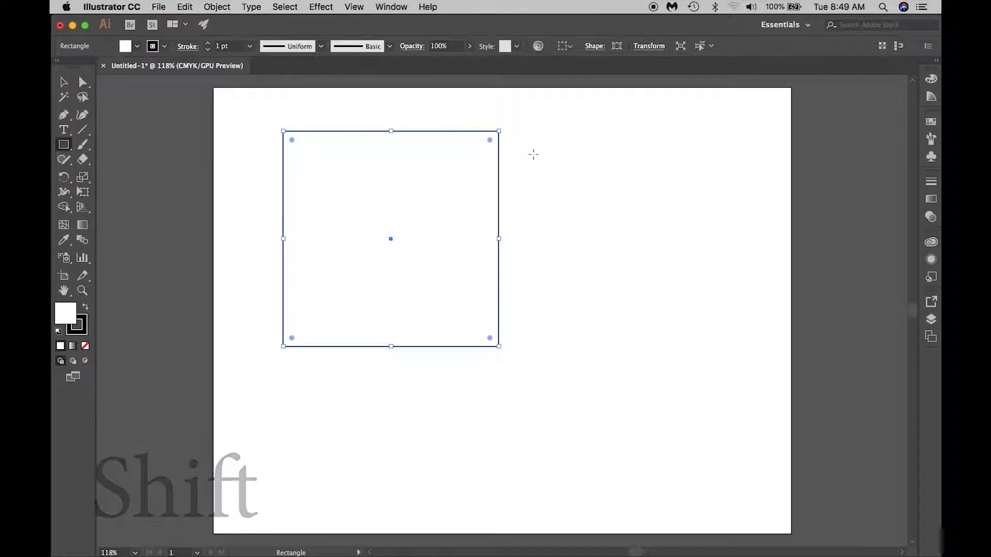
pyautogui.moveTo(517, 132); pyautogui.dragTo(718, 228)
# - Resize the wide rectangle from its lower-right corner several times, finishing at roughly half its drawn size, and deselect it
pyautogui.click(63, 82)
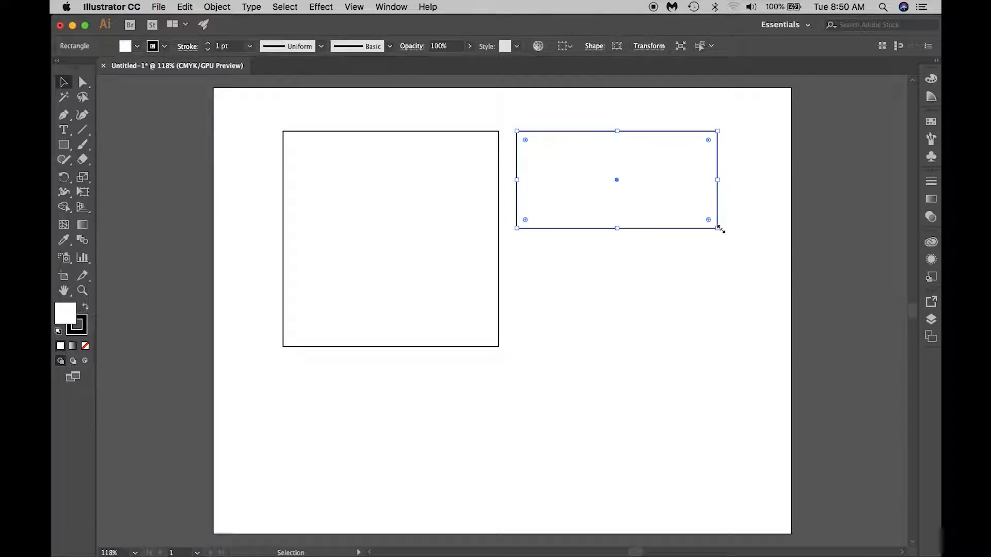
pyautogui.moveTo(718, 229); pyautogui.dragTo(680, 222)
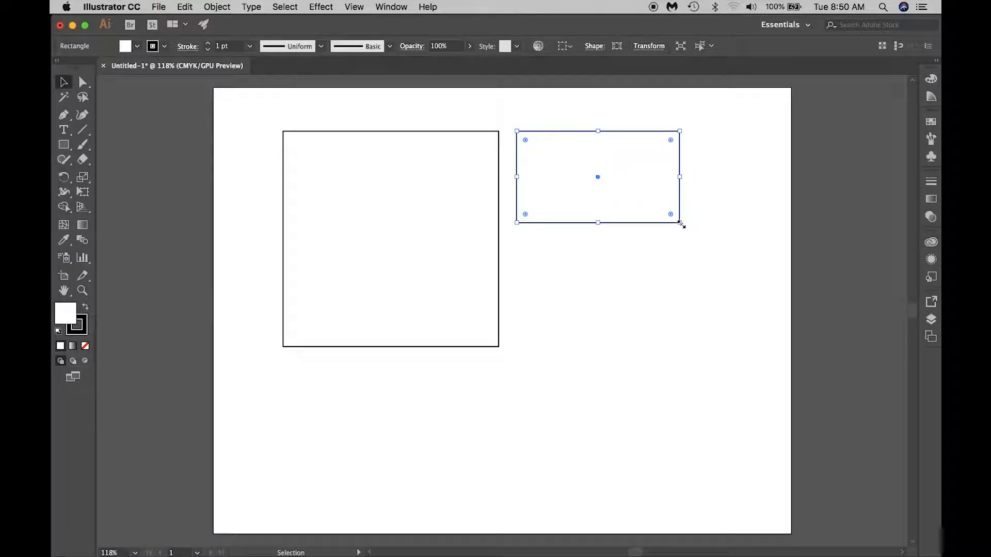
pyautogui.moveTo(681, 223); pyautogui.dragTo(781, 285)
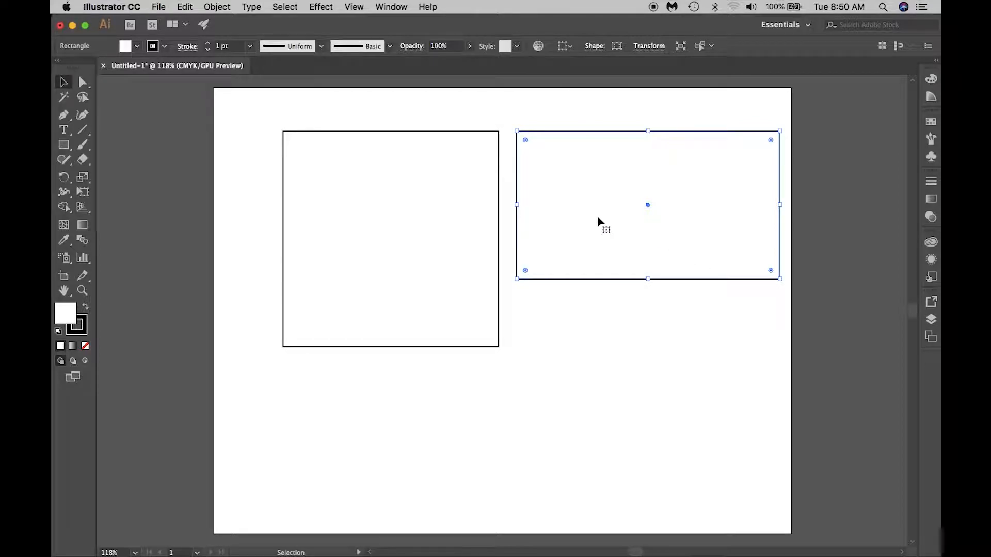
pyautogui.moveTo(780, 280); pyautogui.dragTo(628, 193)
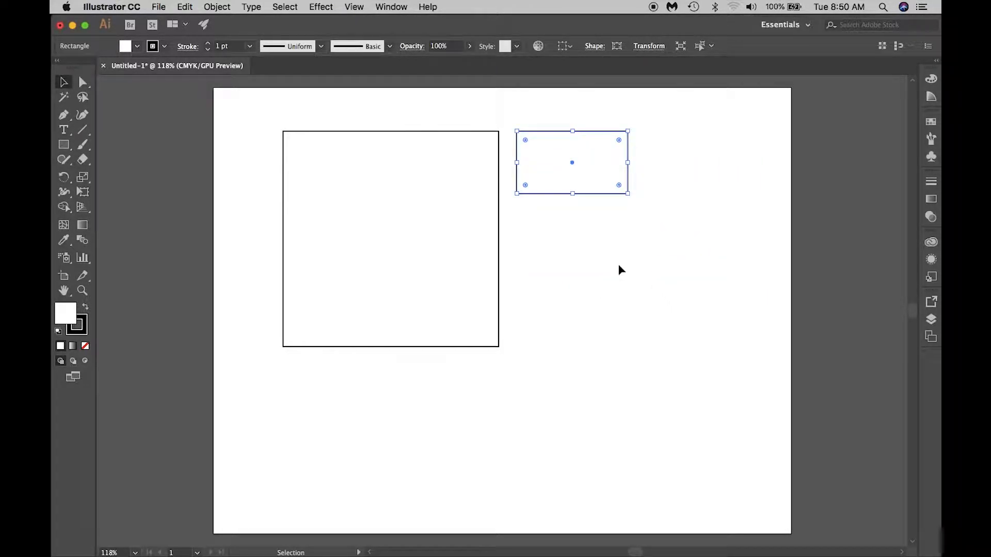
pyautogui.click(604, 269)
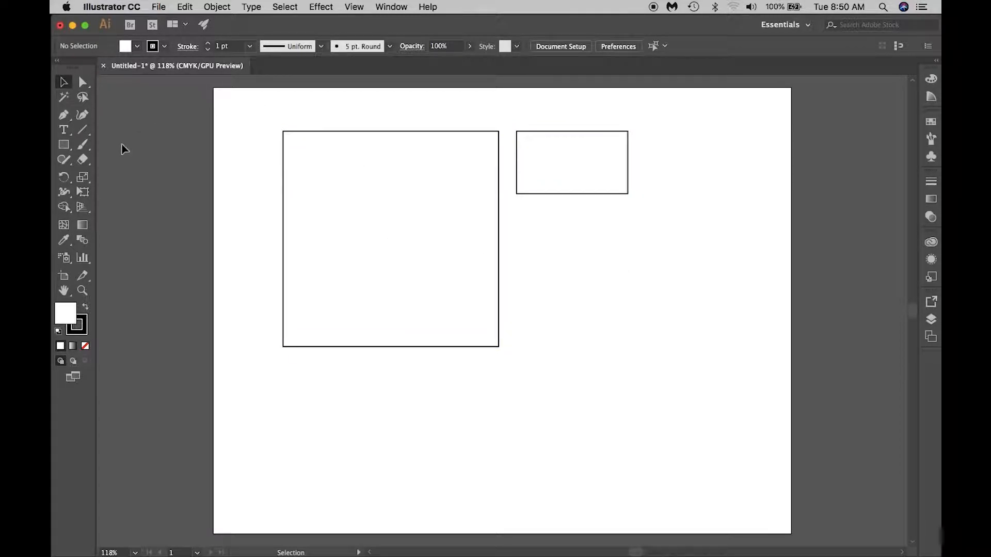
# - Reshape the large square into a slightly narrower, landscape rectangle and strongly round all four of its corners
pyautogui.click(448, 134)
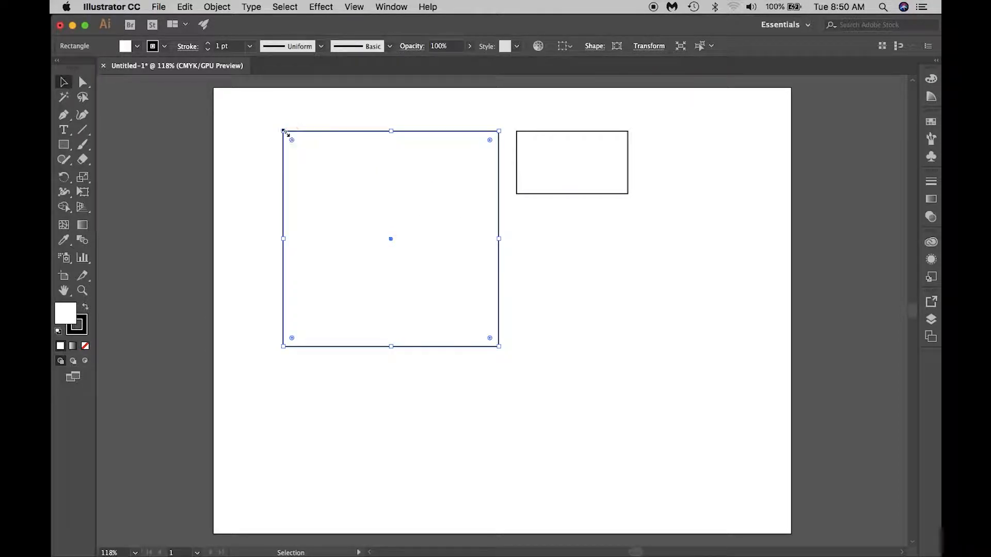
pyautogui.moveTo(392, 130); pyautogui.dragTo(392, 215)
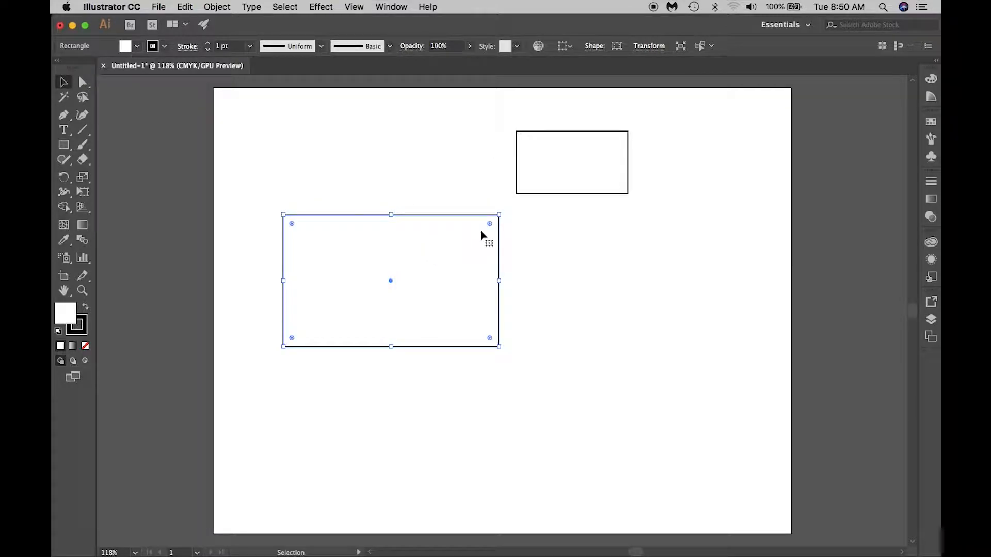
pyautogui.moveTo(283, 214)
pyautogui.mouseDown()
pyautogui.moveTo(231, 173)
pyautogui.moveTo(293, 197)
pyautogui.mouseUp()
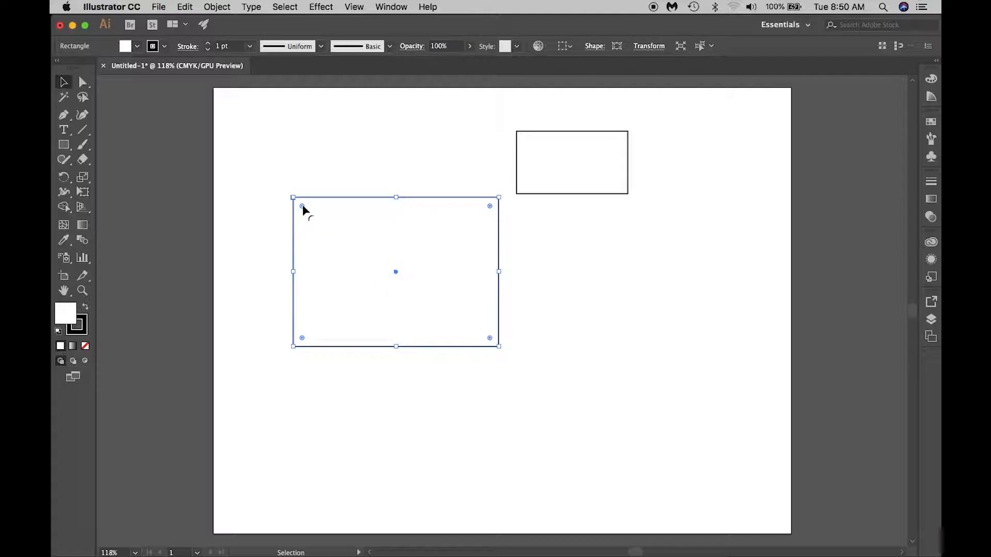
pyautogui.moveTo(304, 209); pyautogui.dragTo(338, 242)
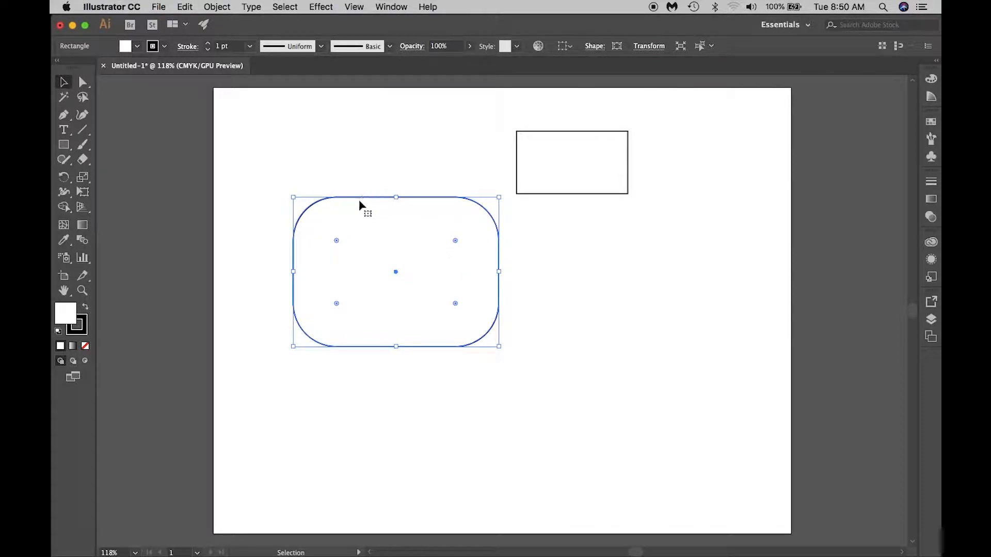
# - Draw a rounded rectangle with slight corner rounding directly below the small rectangle
pyautogui.moveTo(64, 145); pyautogui.dragTo(128, 158)
pyautogui.moveTo(530, 208); pyautogui.dragTo(682, 301)
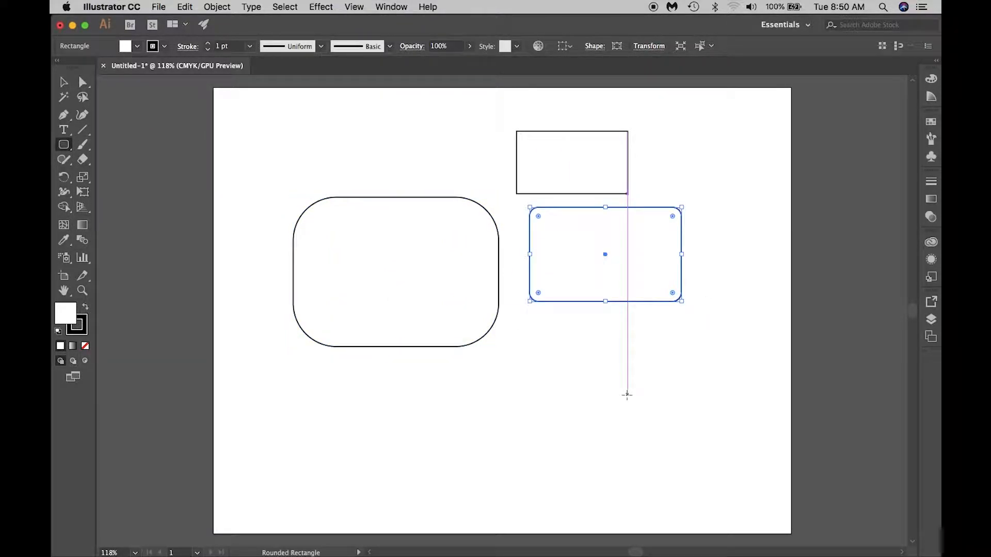
# - Draw an ellipse about 1.23 by 1.45 in below the rounded rectangle, and a circle about 2.56 in wide below the large rounded shape
pyautogui.moveTo(67, 150); pyautogui.dragTo(118, 174)
pyautogui.moveTo(540, 346); pyautogui.dragTo(652, 478)
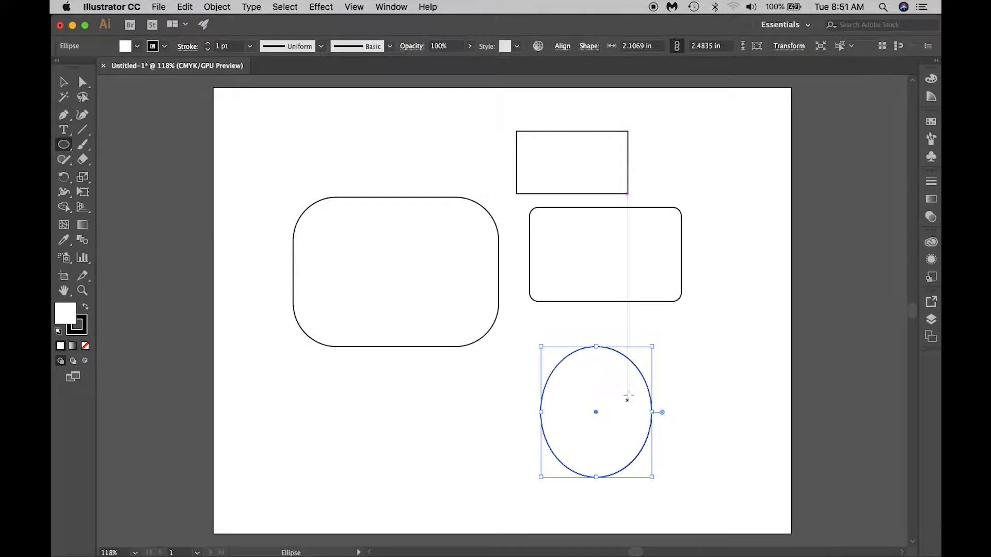
pyautogui.moveTo(653, 479); pyautogui.dragTo(606, 424)
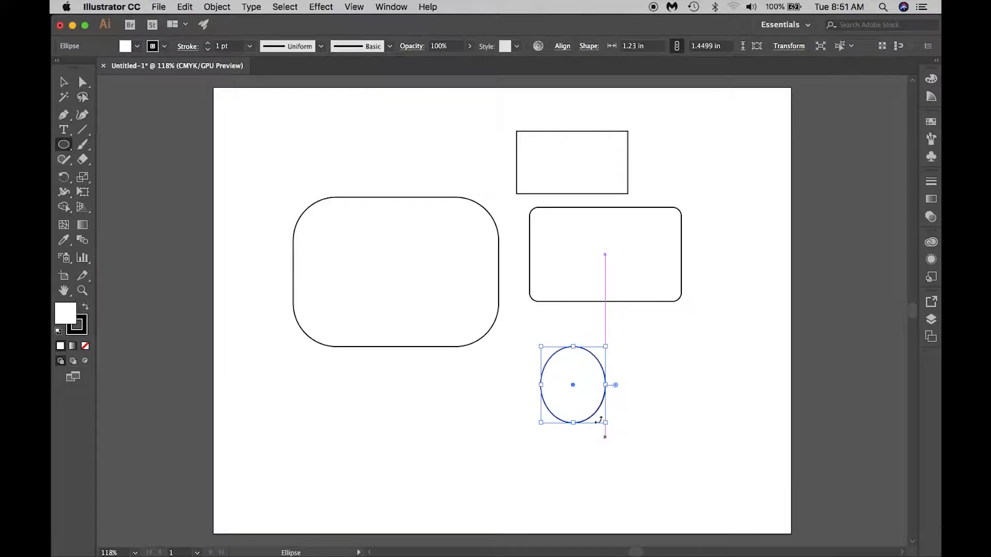
pyautogui.press('shift')
pyautogui.moveTo(261, 367); pyautogui.dragTo(397, 484)
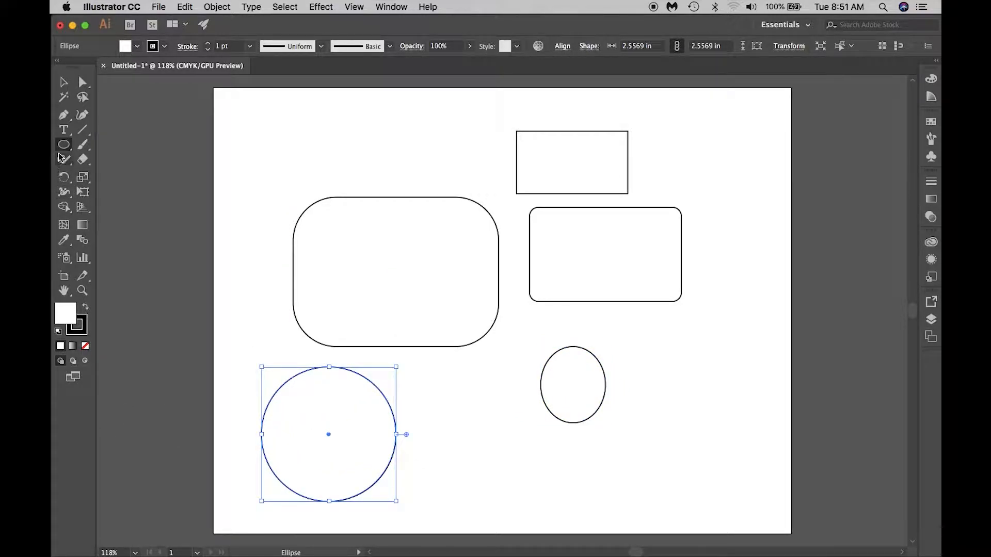
# - Draw a hexagon with the Polygon tool and move it to the centre of the large rounded rectangle
pyautogui.moveTo(71, 150); pyautogui.dragTo(136, 184)
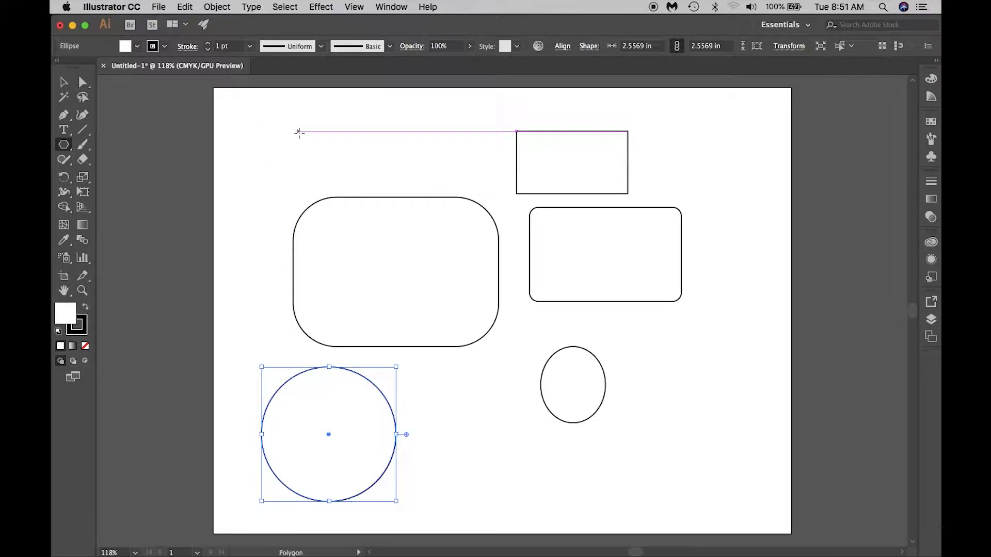
pyautogui.moveTo(268, 110); pyautogui.dragTo(283, 187)
pyautogui.click(65, 82)
pyautogui.moveTo(291, 109); pyautogui.dragTo(412, 263)
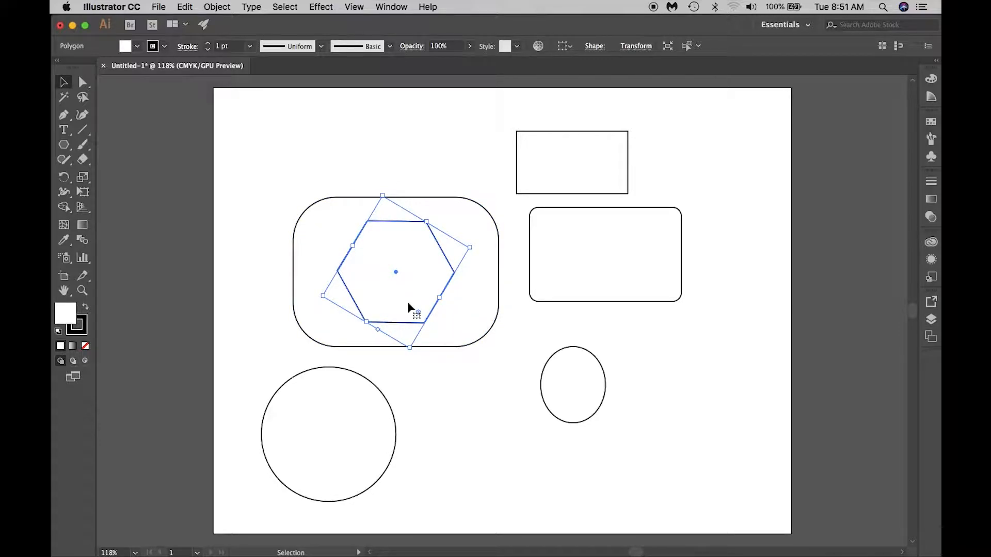
# - Increase the number of sides of the hexagon to 11
pyautogui.press('super+equal')
pyautogui.press('super+equal')
pyautogui.press('super+equal')
pyautogui.press('super+equal')
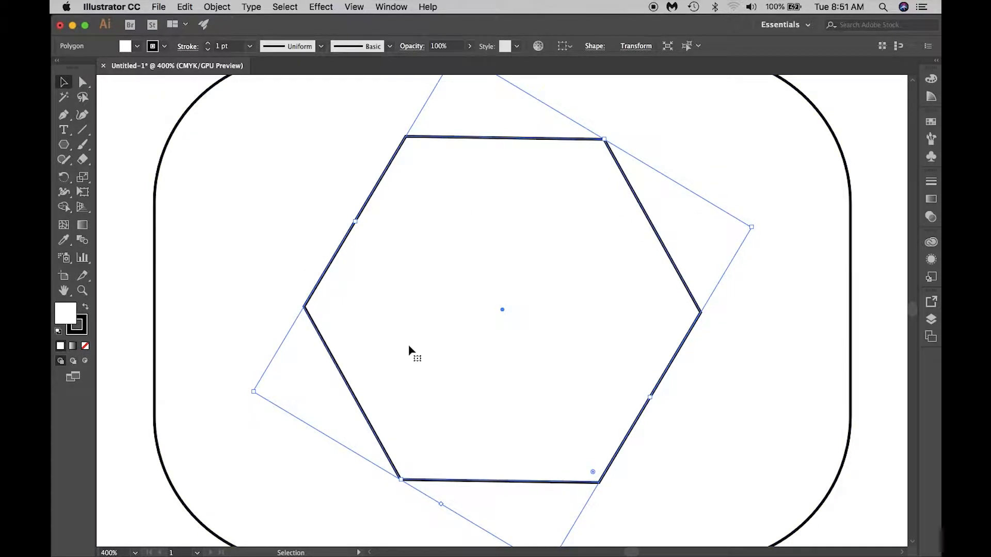
pyautogui.press('Down')
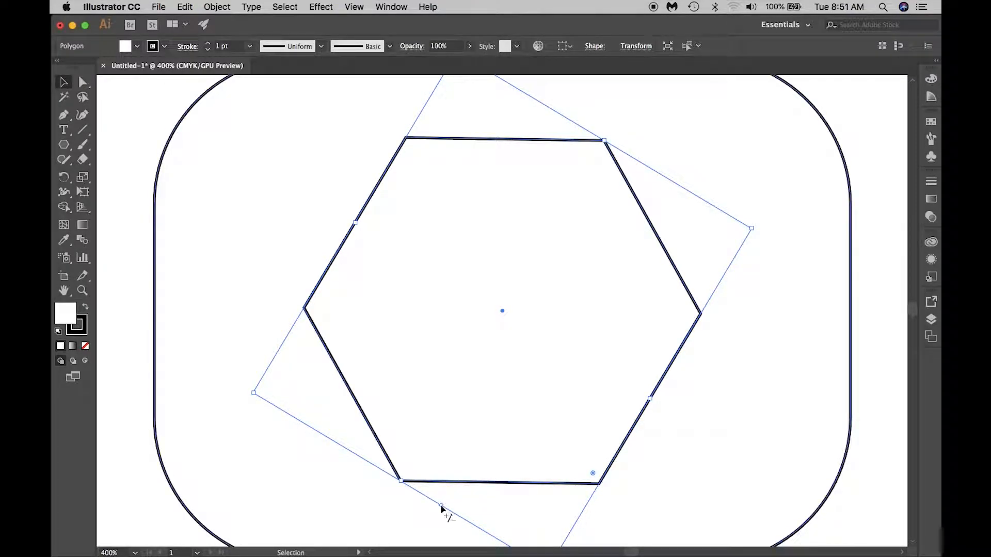
pyautogui.moveTo(441, 506); pyautogui.dragTo(288, 447)
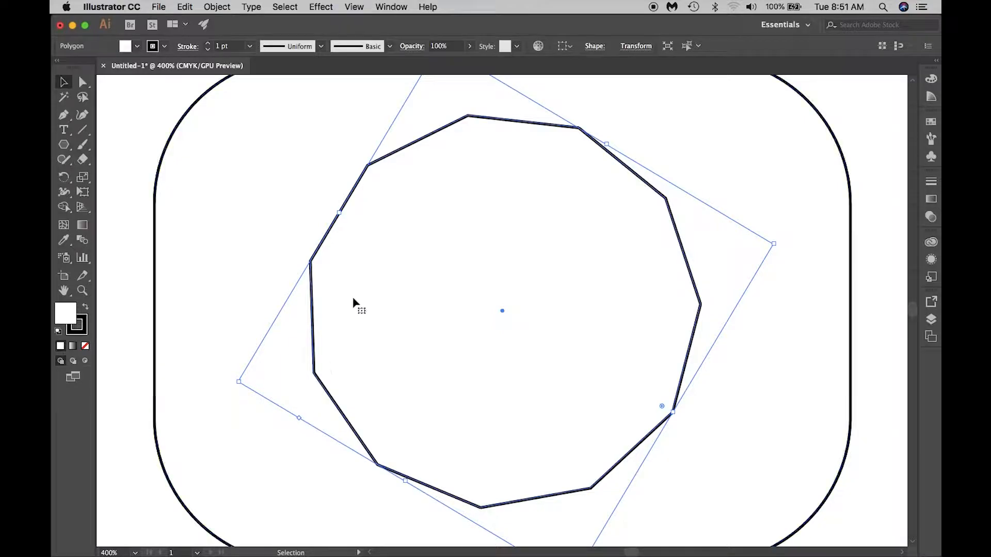
# - Reduce the polygon to three sides so that it forms a triangle
pyautogui.scroll(1, 555, 327)
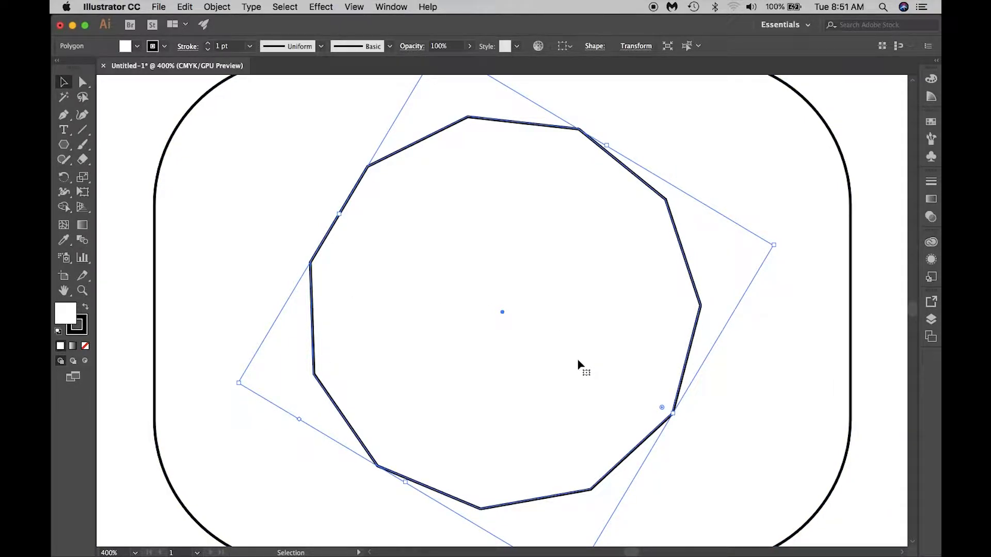
pyautogui.scroll(1, 417, 370)
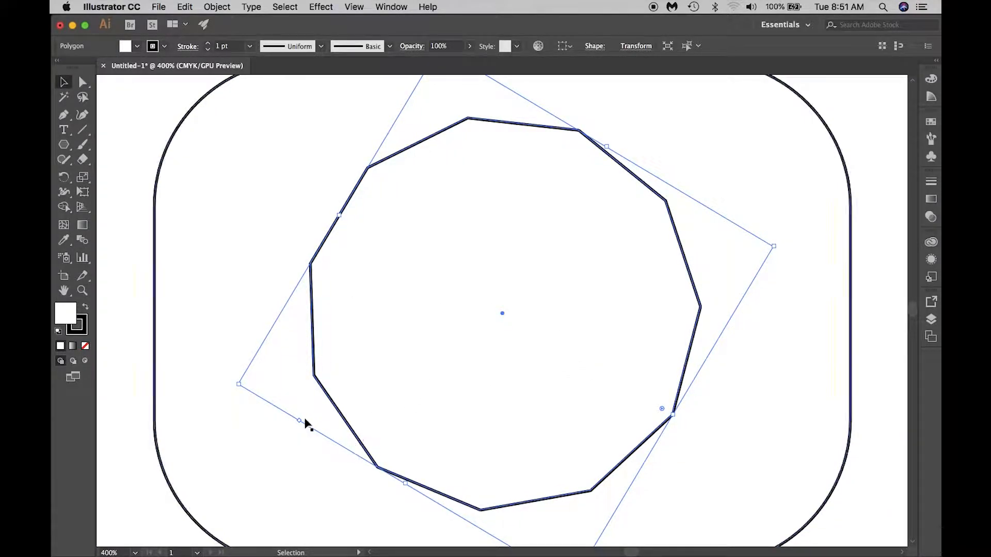
pyautogui.moveTo(299, 422); pyautogui.dragTo(587, 535)
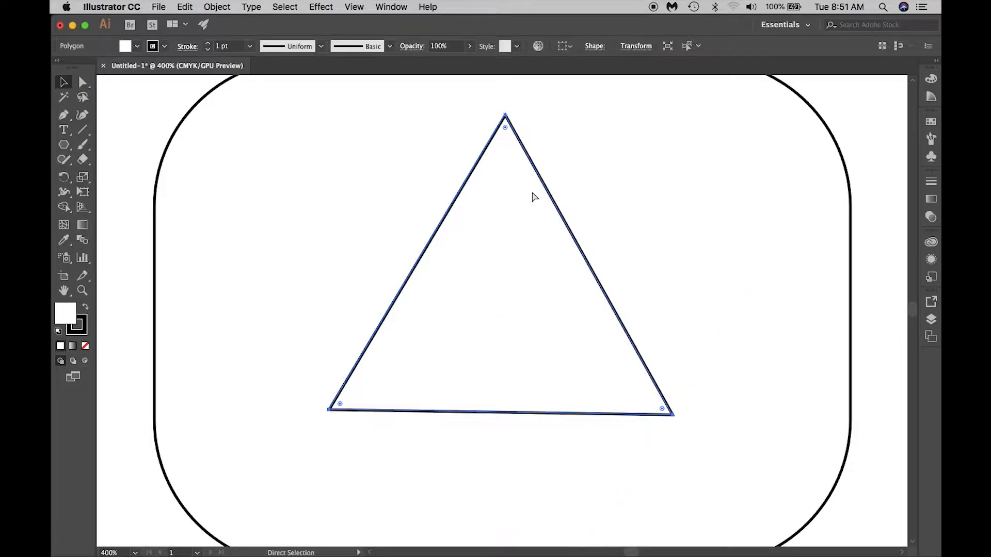
# - Move the triangle out of the large rounded rectangle to the artboard's upper-left area
pyautogui.press('super+minus')
pyautogui.press('super+minus')
pyautogui.press('super+minus')
pyautogui.press('super+minus')
pyautogui.moveTo(519, 302); pyautogui.dragTo(436, 209)
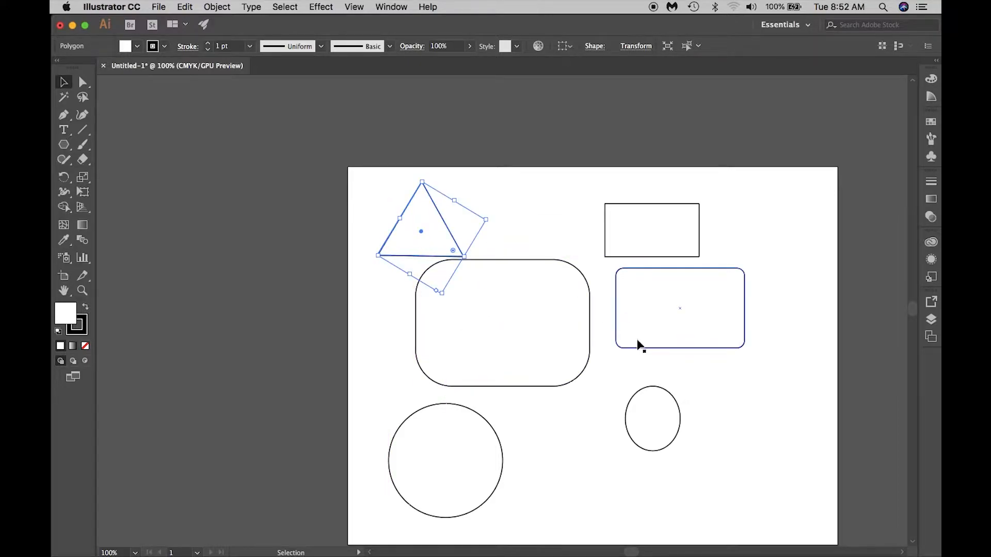
pyautogui.click(64, 146)
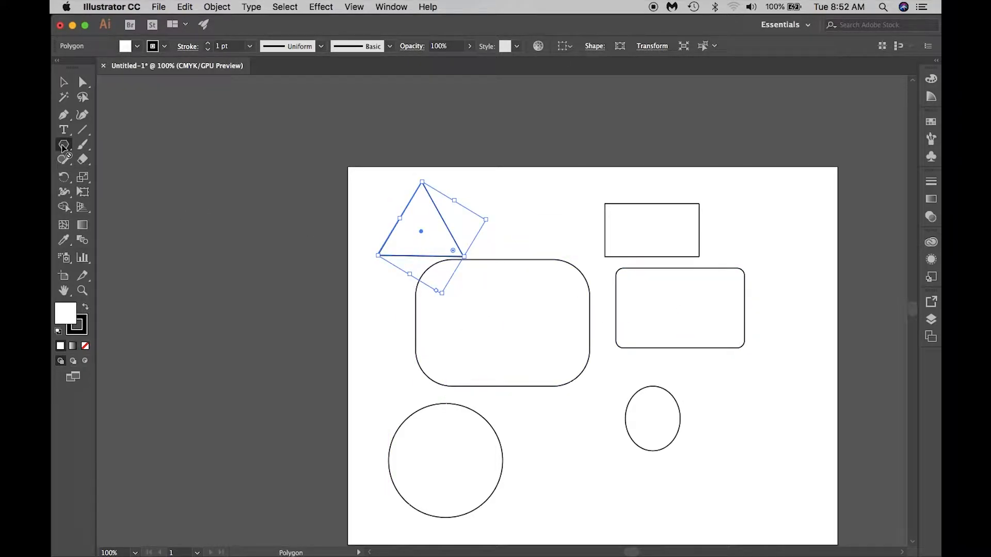
pyautogui.moveTo(67, 149); pyautogui.dragTo(122, 202)
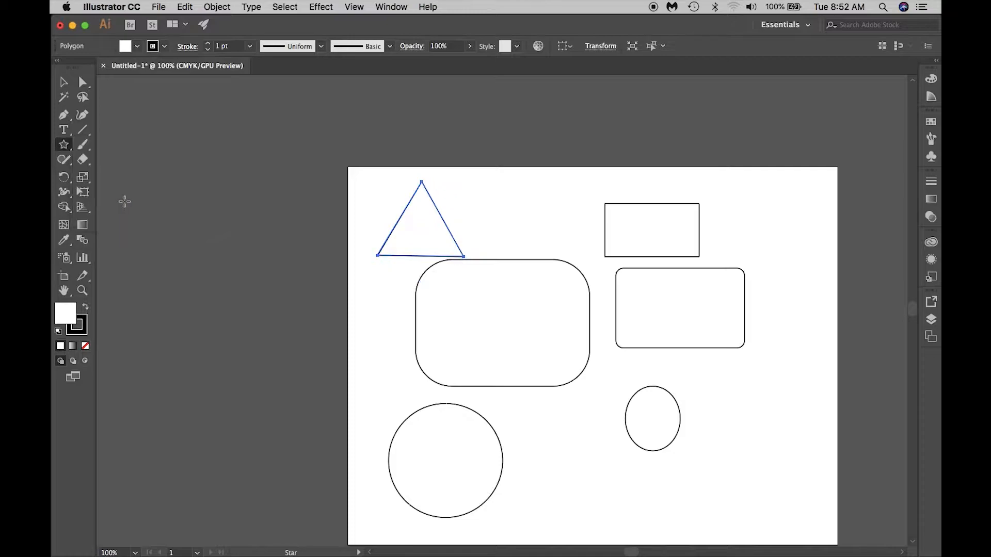
pyautogui.moveTo(63, 146); pyautogui.dragTo(93, 145)
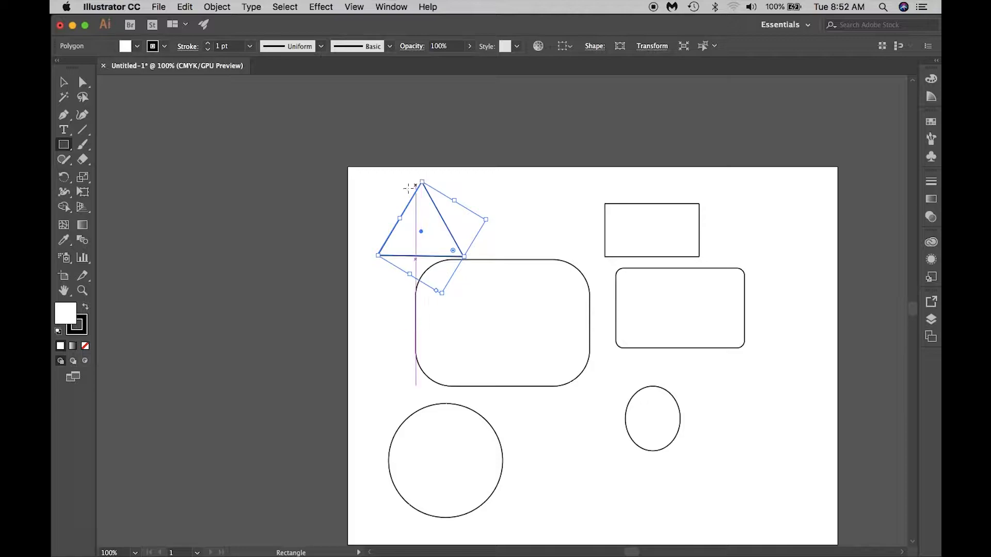
# - Rotate the triangle to point right, centre it inside the large rounded rectangle like a play button, and deselect it
pyautogui.moveTo(398, 214); pyautogui.dragTo(382, 232)
pyautogui.click(64, 82)
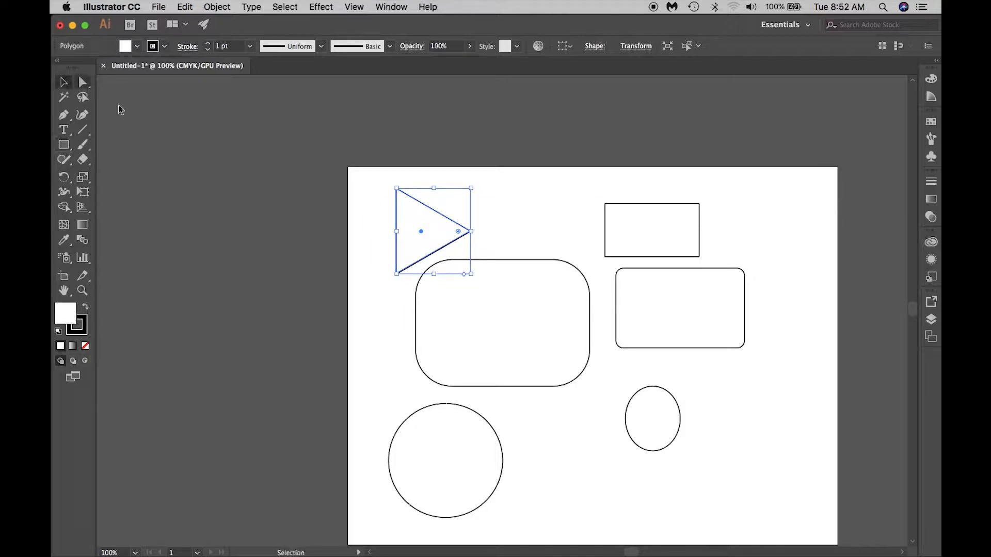
pyautogui.moveTo(422, 206); pyautogui.dragTo(504, 297)
pyautogui.click(571, 405)
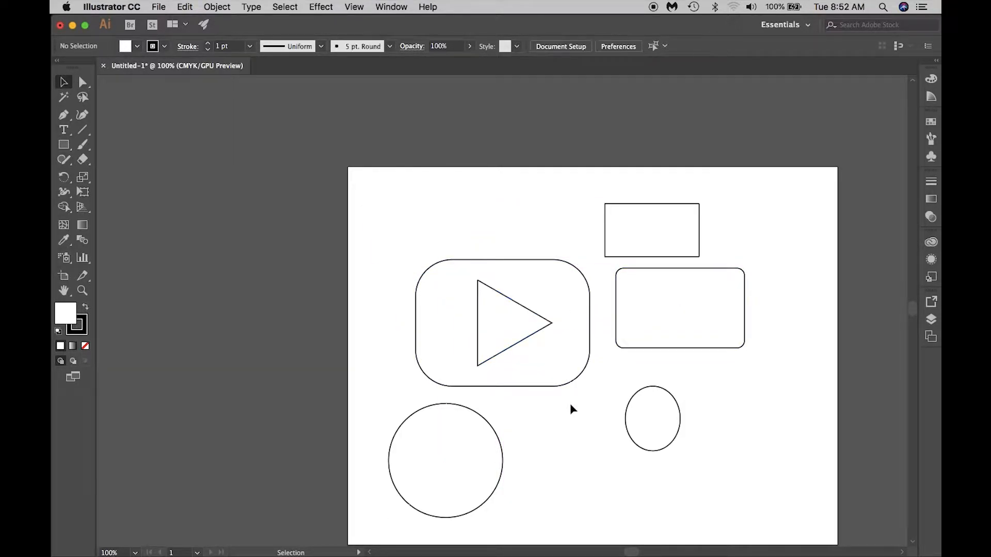
# - Rotate the smaller rounded rectangle upright and move the small plain rectangle over its upper end
pyautogui.click(743, 274)
pyautogui.moveTo(752, 266); pyautogui.dragTo(714, 366)
pyautogui.moveTo(665, 212); pyautogui.dragTo(693, 230)
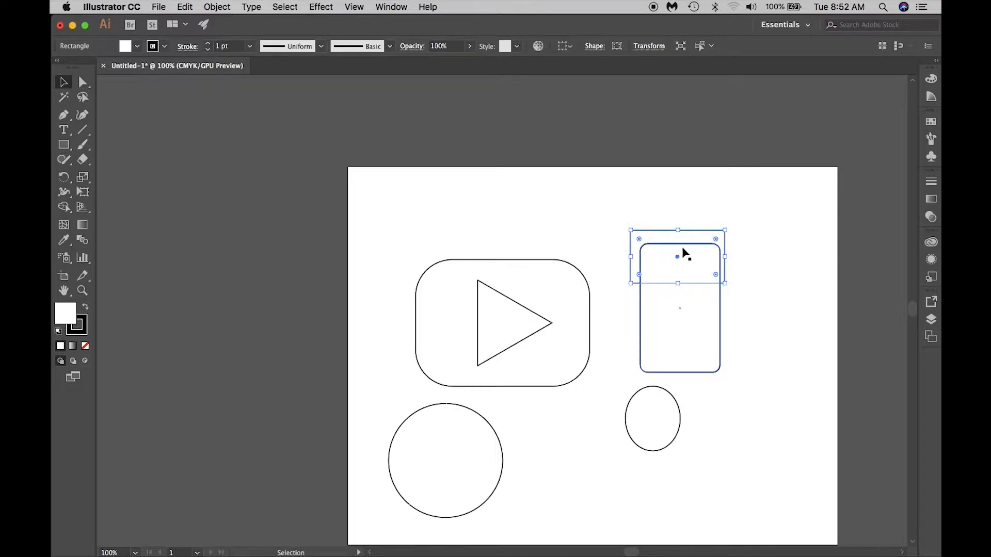
# - Delete both rectangles, the circle, the ellipse and the large rounded shape, keeping only the triangle
pyautogui.press('Delete')
pyautogui.click(714, 272)
pyautogui.press('Delete')
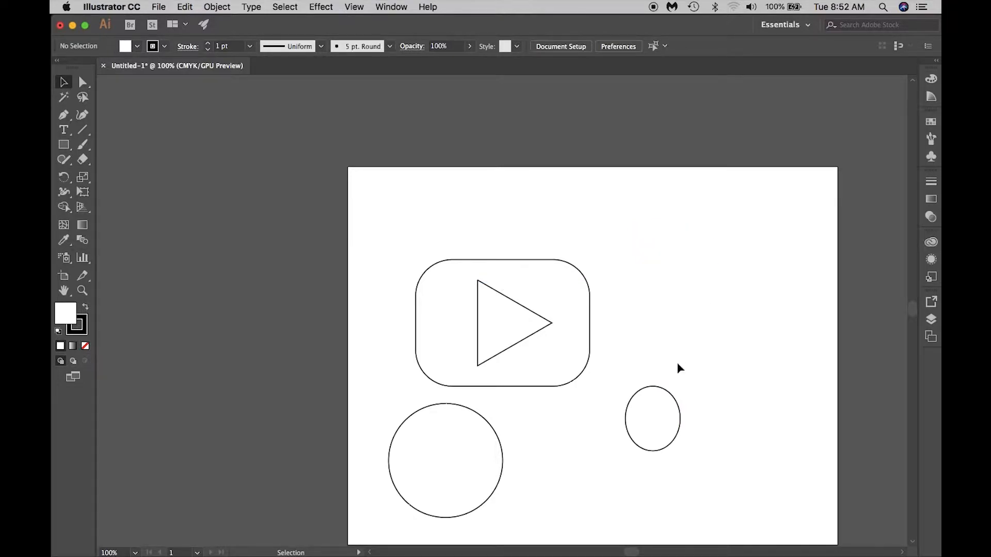
pyautogui.click(488, 445)
pyautogui.press('Delete')
pyautogui.click(576, 357)
pyautogui.press('Delete')
# - Rotate the triangle so that it points straight up with a level base
pyautogui.click(551, 326)
pyautogui.moveTo(559, 326); pyautogui.dragTo(503, 269)
pyautogui.click(505, 248)
pyautogui.click(505, 276)
# - Draw a second, tilted triangle beside the first with the Polygon tool and delete it
pyautogui.moveTo(63, 144); pyautogui.dragTo(120, 190)
pyautogui.moveTo(581, 267); pyautogui.dragTo(630, 348)
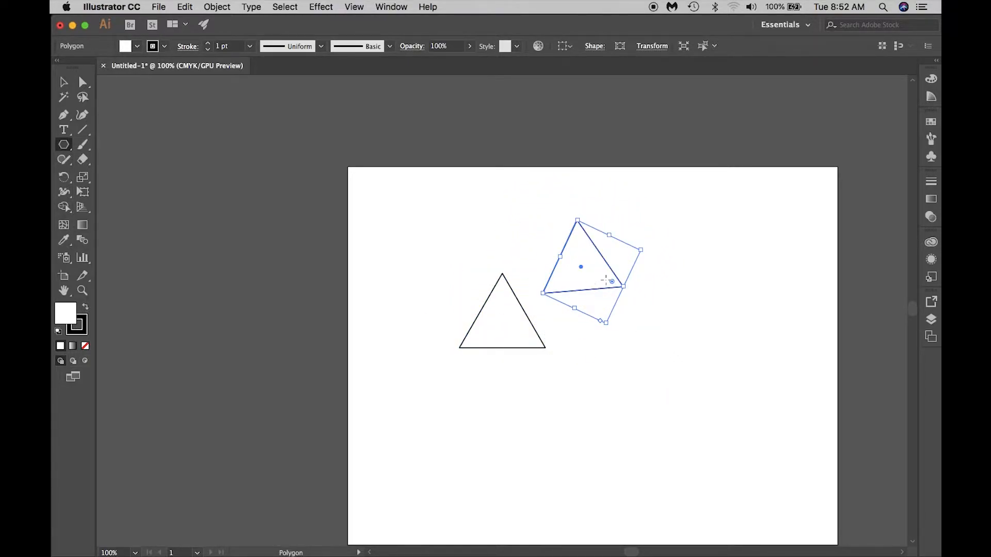
pyautogui.press('Delete')
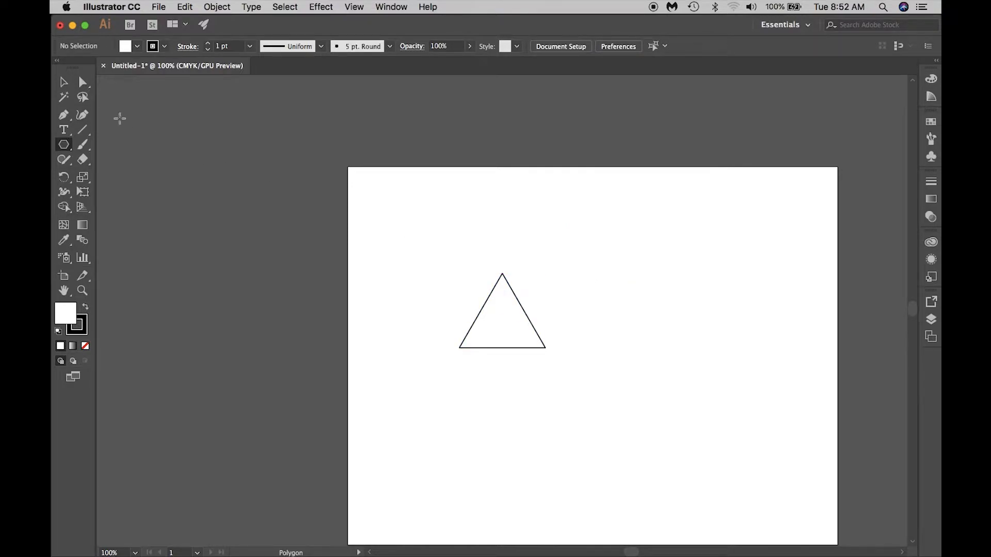
pyautogui.click(62, 84)
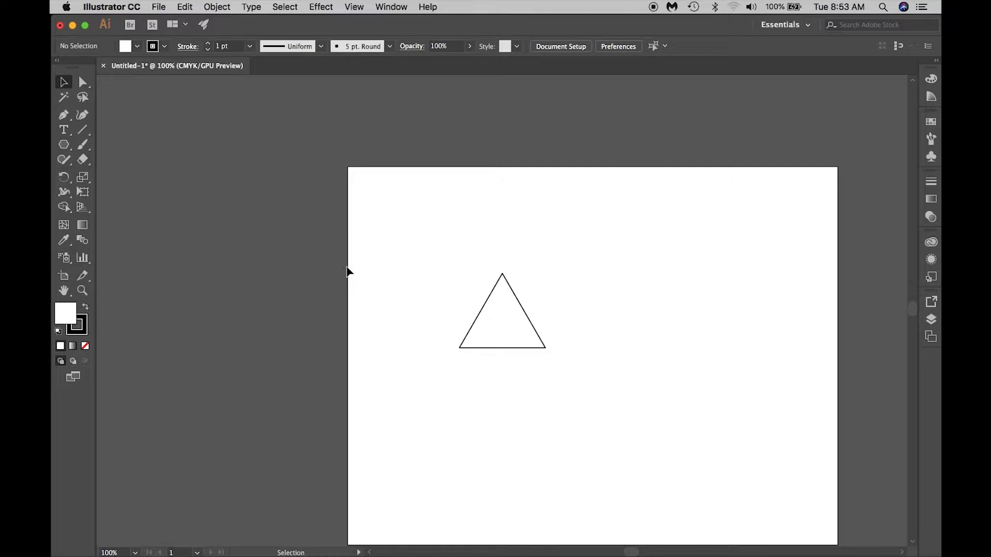
# - Duplicate the triangle and stack four copies in a vertical column, each overlapping the one above, to form a tree's branches
pyautogui.moveTo(512, 310); pyautogui.dragTo(529, 434)
pyautogui.moveTo(515, 314); pyautogui.dragTo(555, 278)
pyautogui.moveTo(522, 347); pyautogui.dragTo(552, 283)
pyautogui.moveTo(520, 376); pyautogui.dragTo(546, 310)
pyautogui.moveTo(527, 405); pyautogui.dragTo(548, 327)
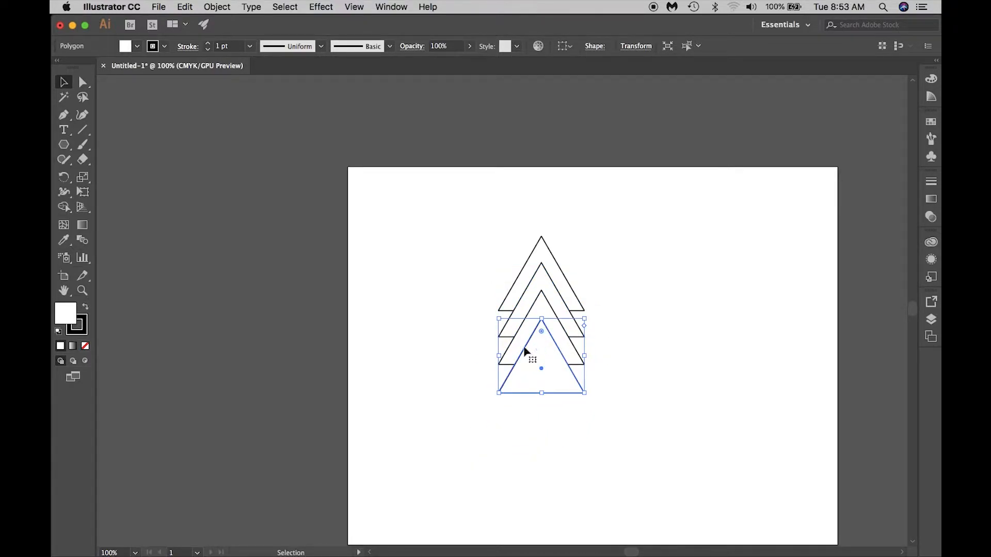
pyautogui.click(63, 159)
pyautogui.click(127, 159)
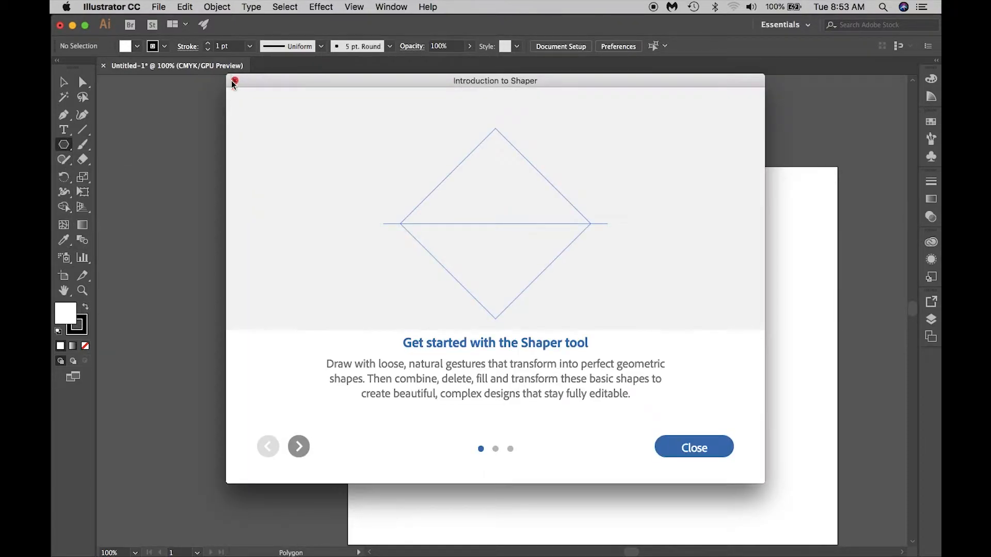
pyautogui.click(235, 80)
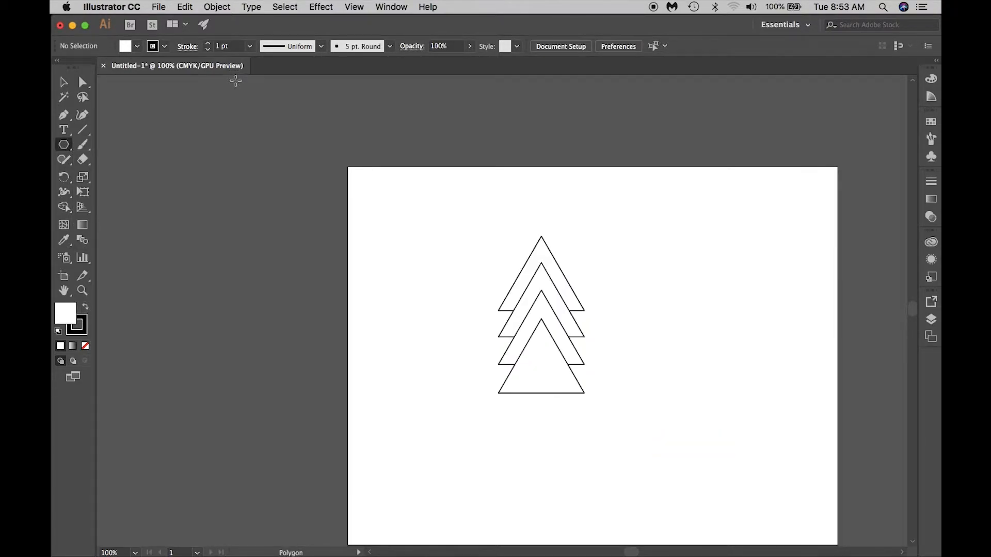
# - Draw a small upright rectangle as a trunk, centred on and overlapping the base of the lowest triangle
pyautogui.click(64, 145)
pyautogui.click(126, 144)
pyautogui.moveTo(425, 337); pyautogui.dragTo(542, 396)
pyautogui.click(62, 82)
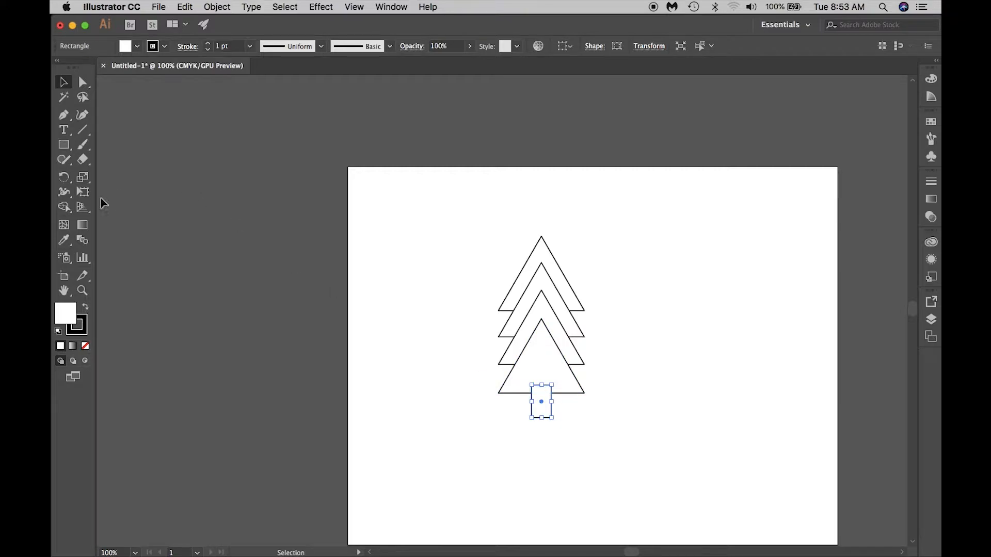
# - Merge the four triangles and the trunk into a single tree outline with the Shape Builder, including the leftover pieces on both sides
pyautogui.moveTo(534, 287); pyautogui.dragTo(570, 423)
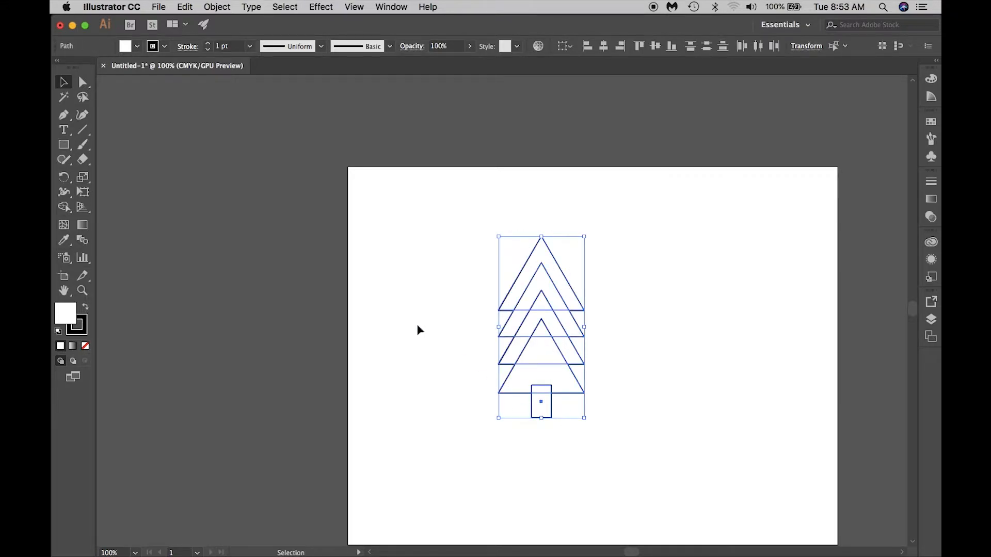
pyautogui.click(64, 207)
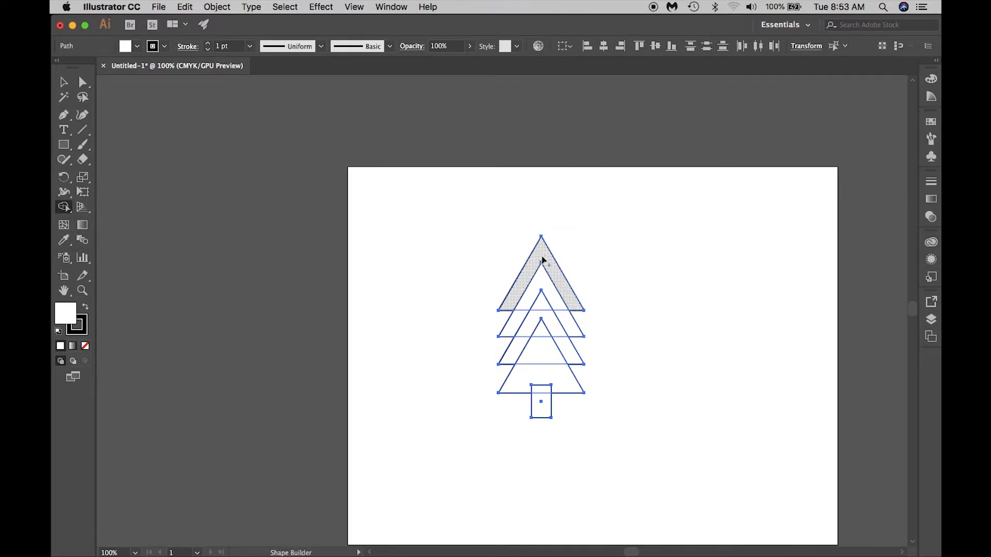
pyautogui.moveTo(543, 255); pyautogui.dragTo(540, 402)
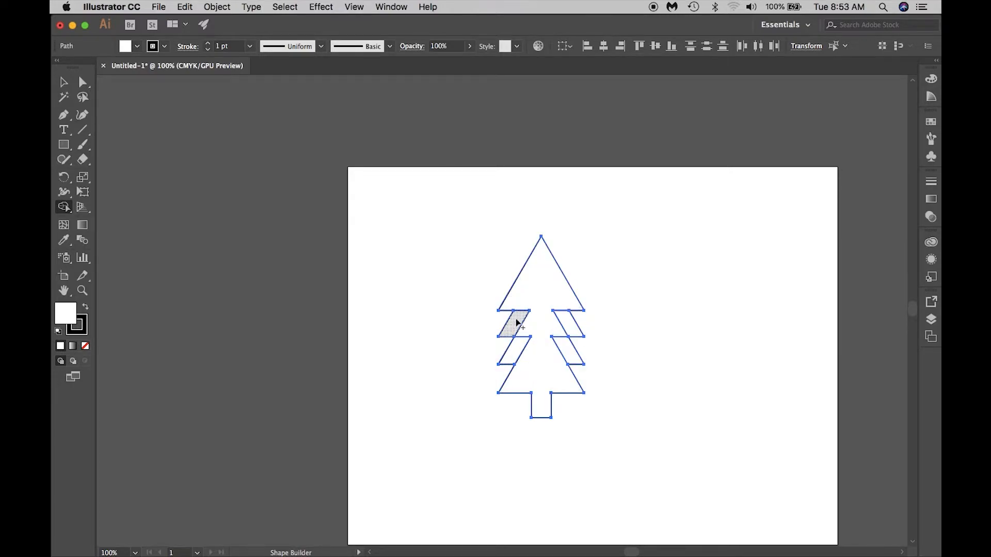
pyautogui.moveTo(521, 308); pyautogui.dragTo(522, 353)
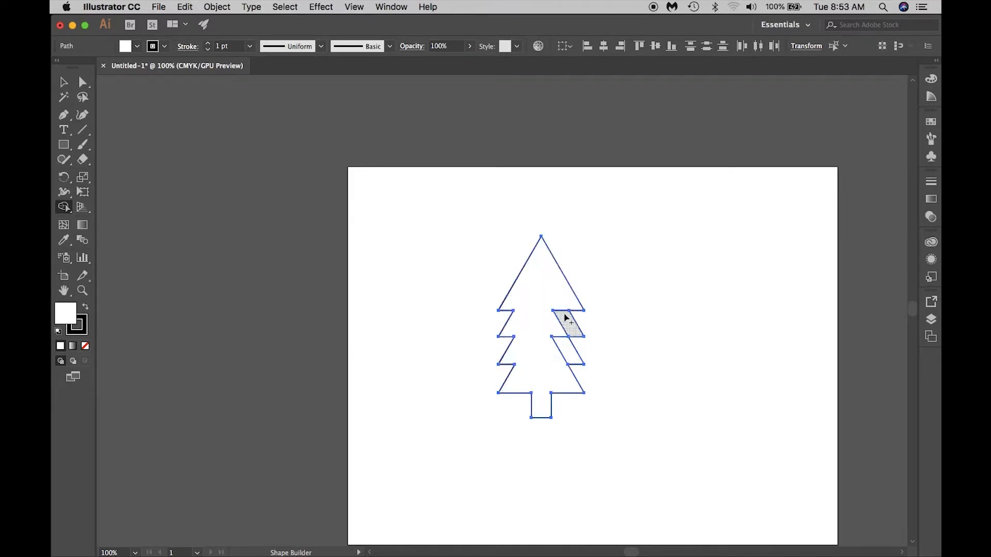
pyautogui.moveTo(564, 309); pyautogui.dragTo(565, 356)
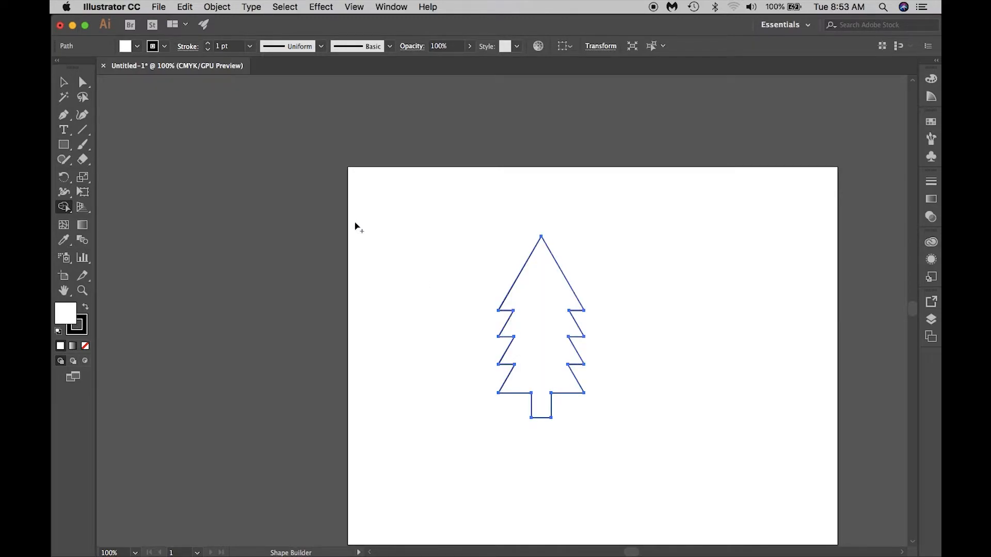
# - Fill the merged tree shape with the dark green swatch and deselect it
pyautogui.click(69, 85)
pyautogui.click(626, 294)
pyautogui.click(550, 298)
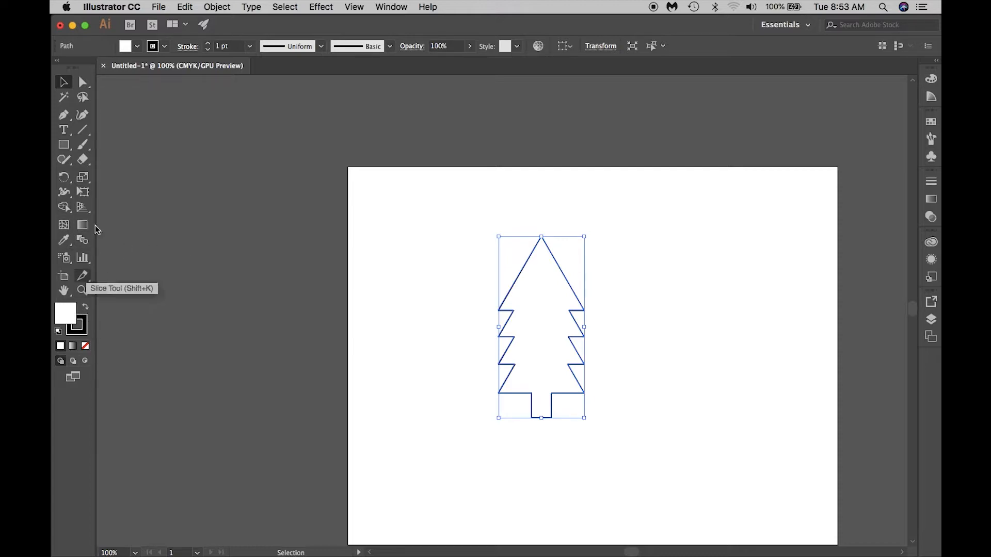
pyautogui.click(137, 47)
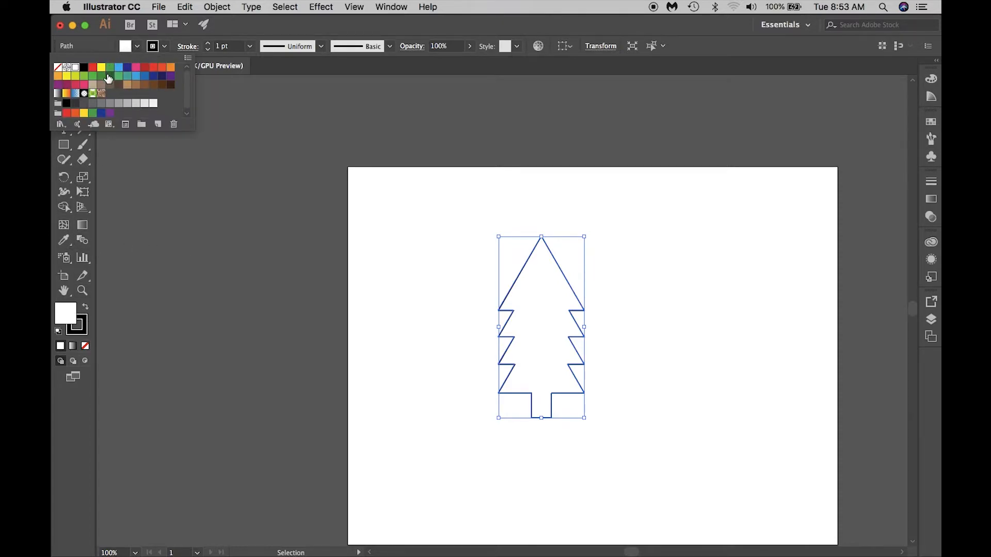
pyautogui.click(110, 78)
pyautogui.click(445, 296)
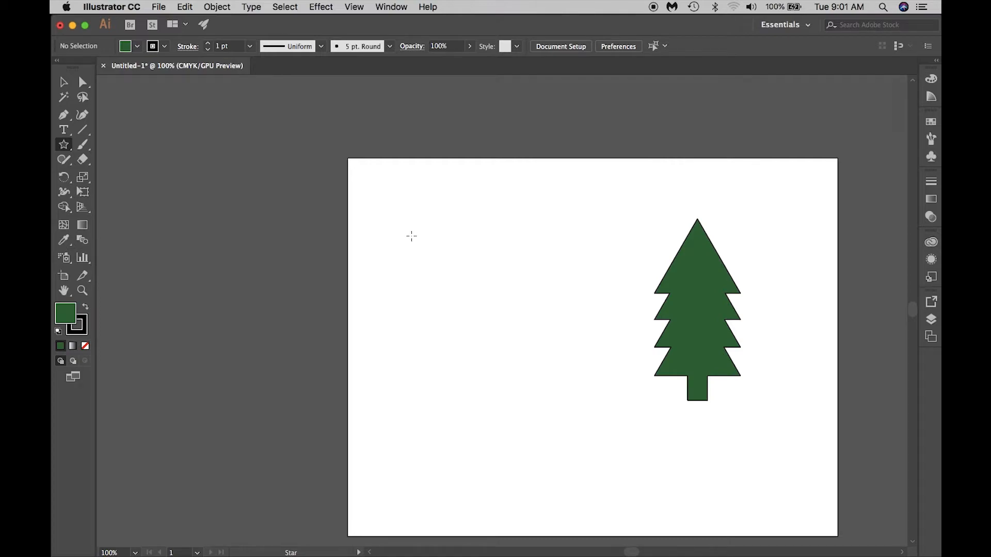
# - Draw a large, slightly tilted star beside the tree with the Star tool, adjusting it to five points
pyautogui.click(63, 144)
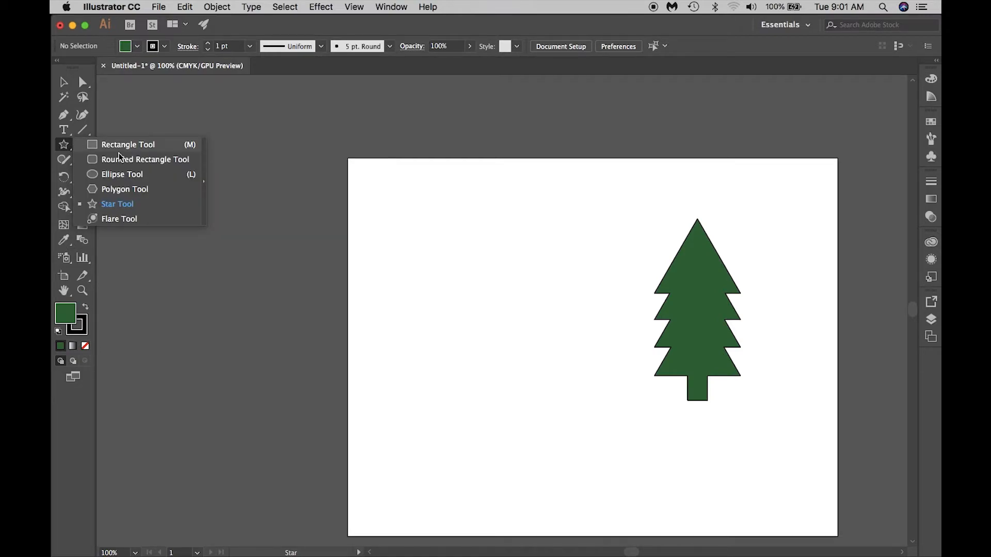
pyautogui.click(132, 205)
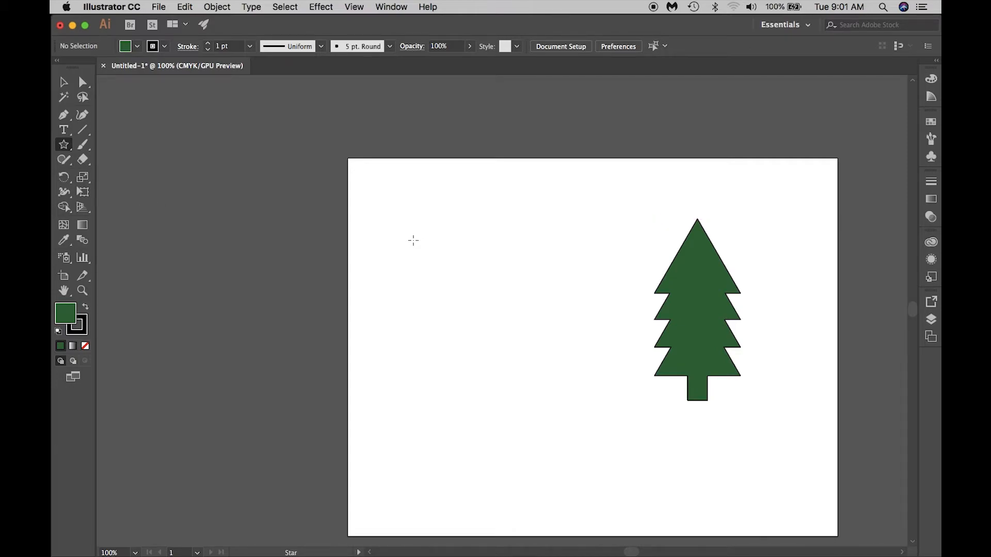
pyautogui.moveTo(465, 273); pyautogui.dragTo(533, 344)
pyautogui.press('Up')
pyautogui.press('Up')
pyautogui.press('Up')
pyautogui.press('Down')
pyautogui.press('Down')
pyautogui.press('Down')
pyautogui.press('Down')
pyautogui.press('Up')
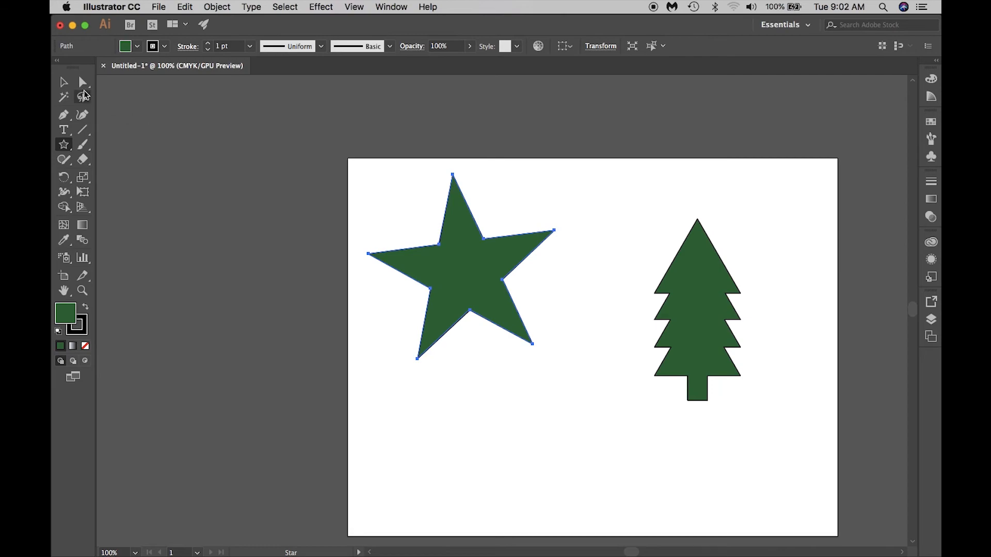
# - Change the star's fill colour to bright yellow, F4F40B
pyautogui.doubleClick(71, 313)
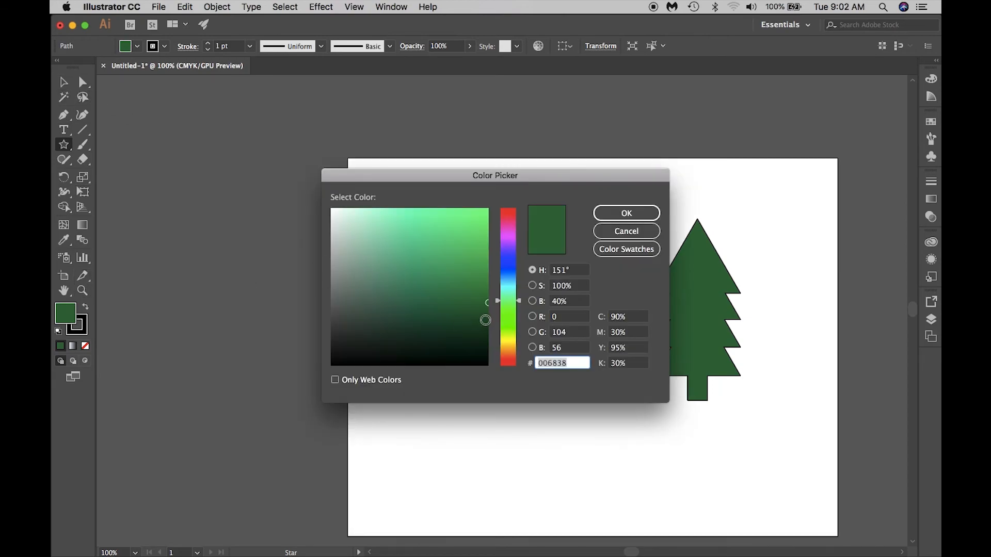
pyautogui.click(508, 338)
pyautogui.click(626, 213)
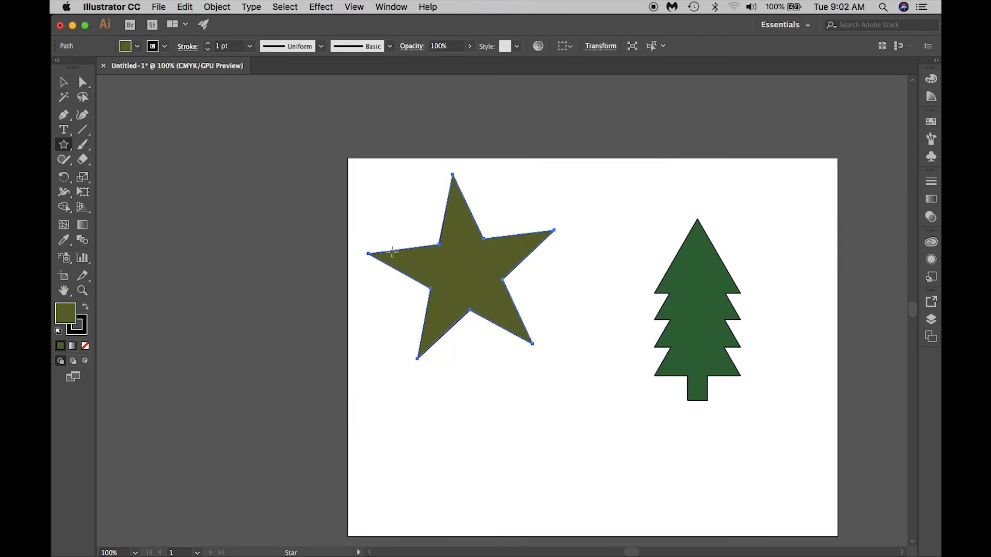
pyautogui.doubleClick(74, 317)
pyautogui.click(488, 214)
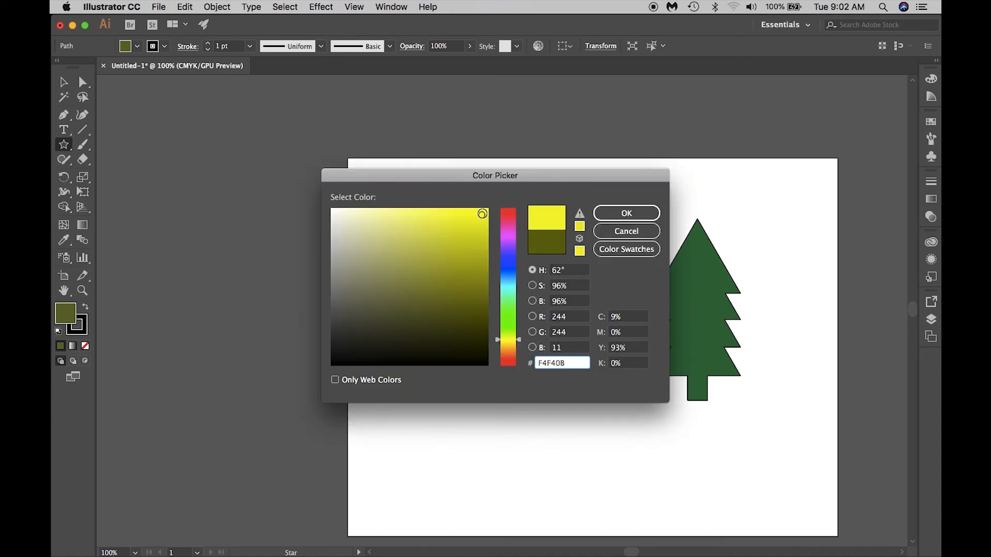
pyautogui.click(626, 213)
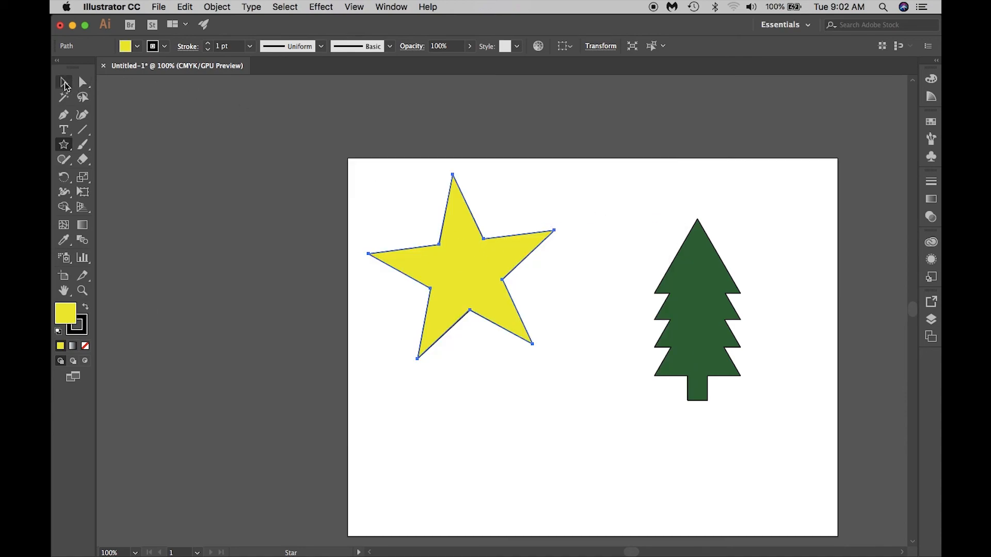
# - Scale the star down and place it over the tip of the tree
pyautogui.click(66, 84)
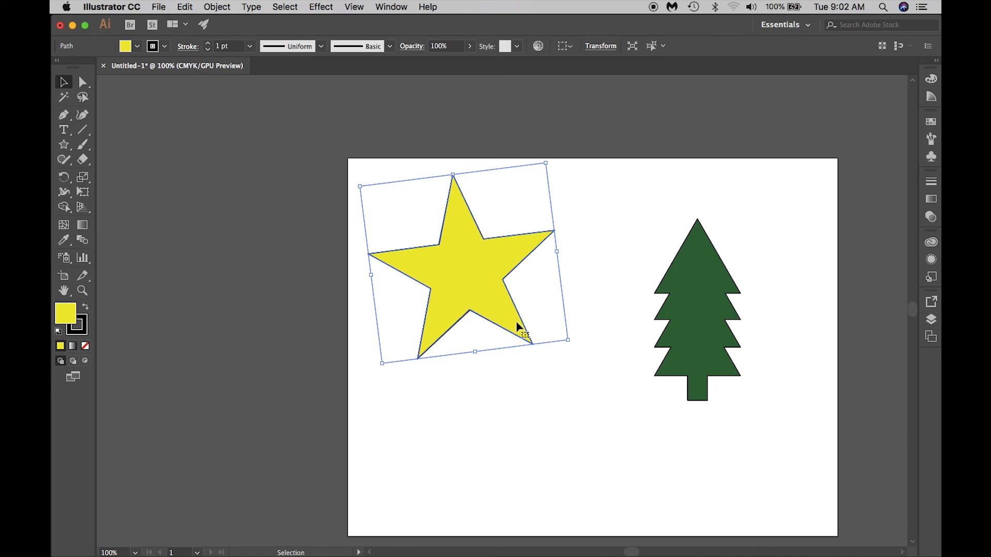
pyautogui.moveTo(568, 340); pyautogui.dragTo(713, 220)
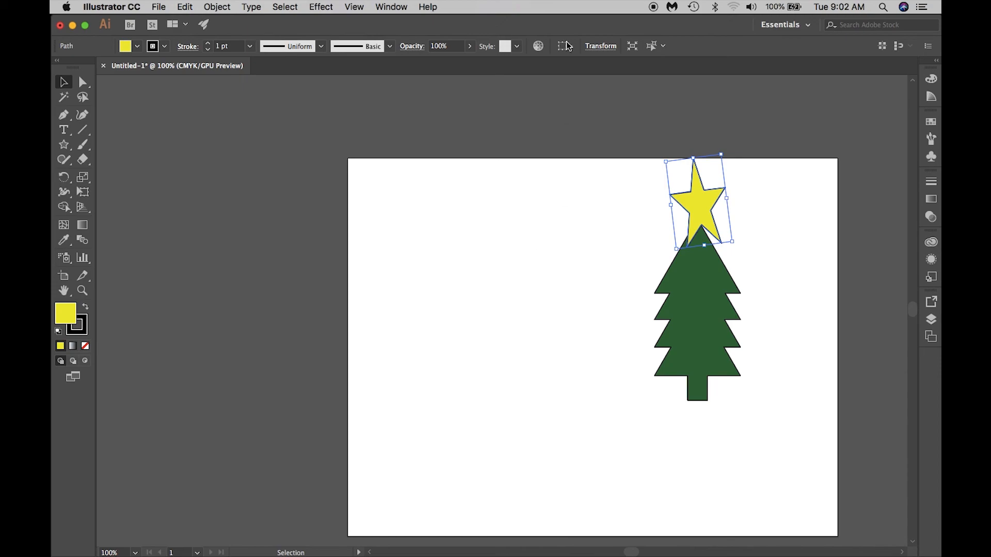